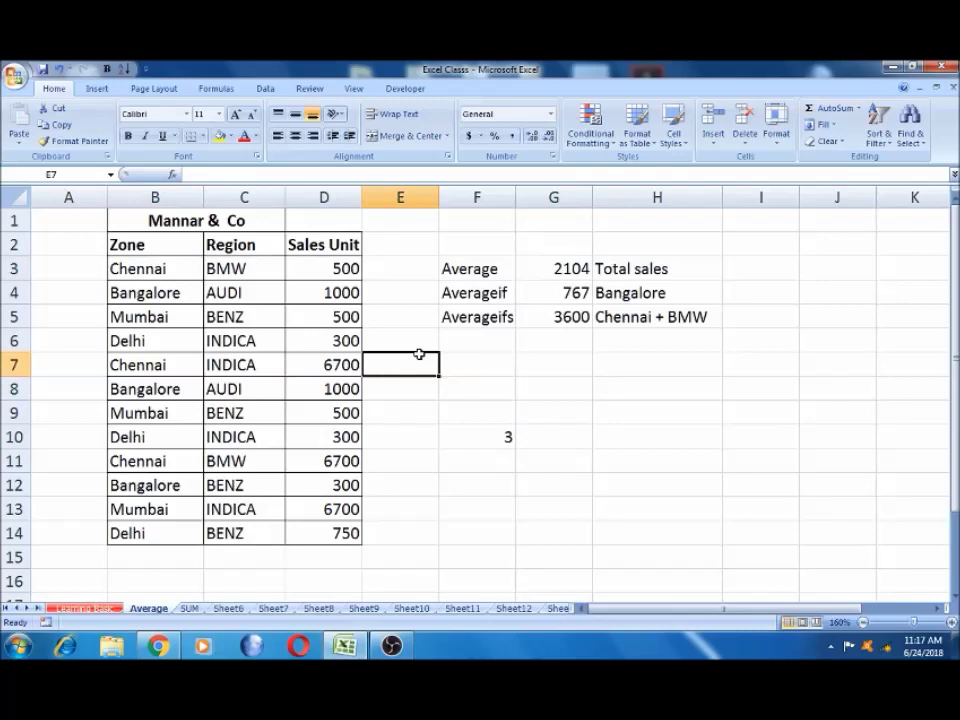
- Return to cell A1, then select cells around E1, D1 and G2
key(Up)
key(Up)
key(Up)
key(Up)
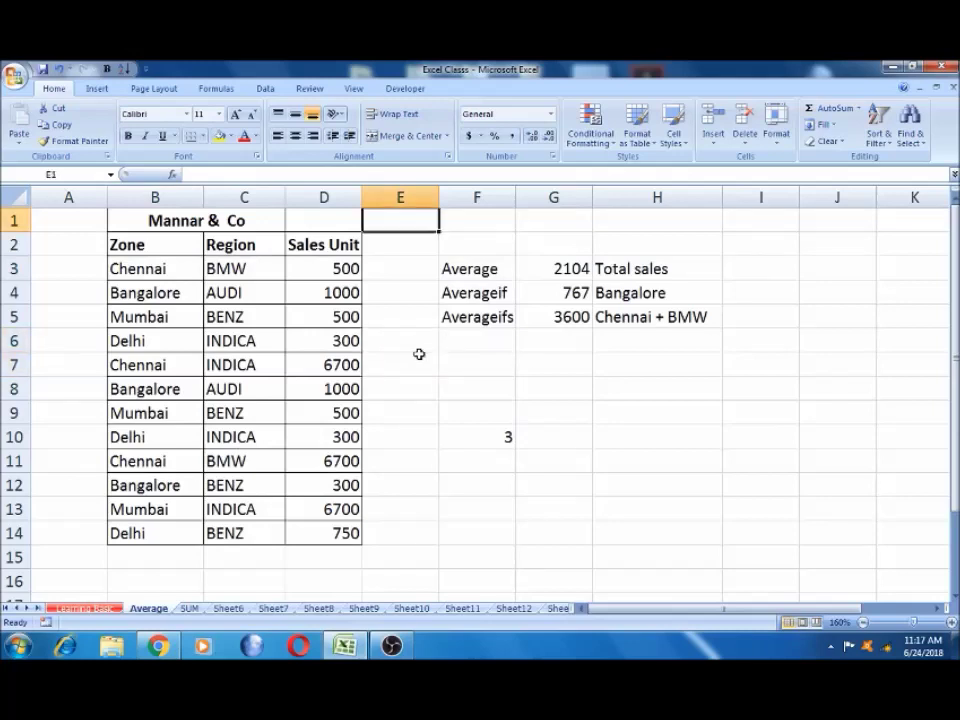
key(Left)
key(Left)
key(Left)
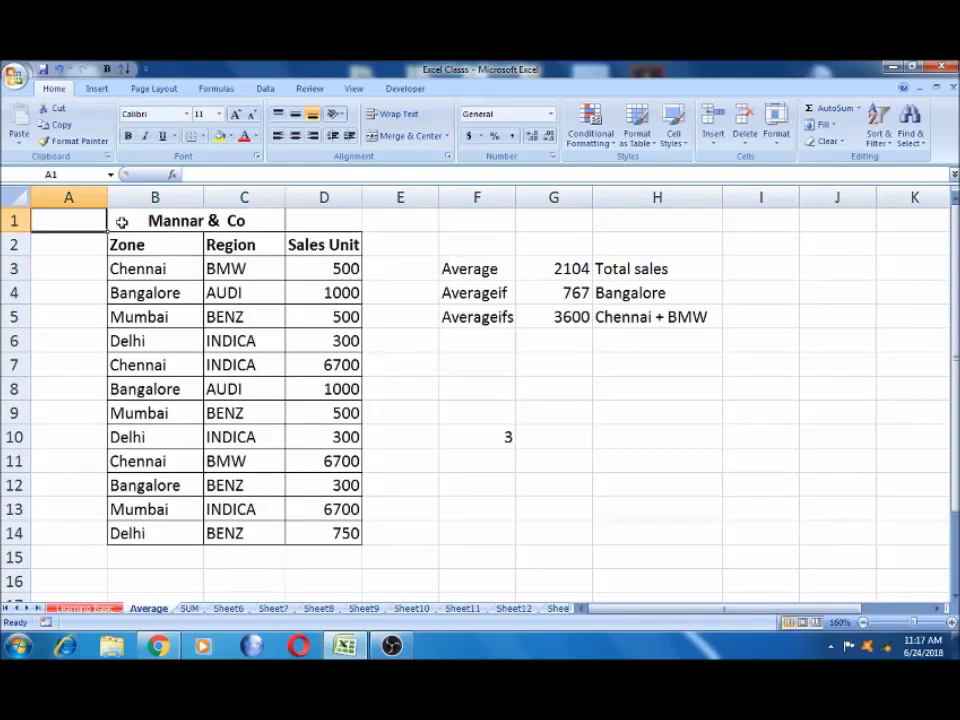
click(14, 76)
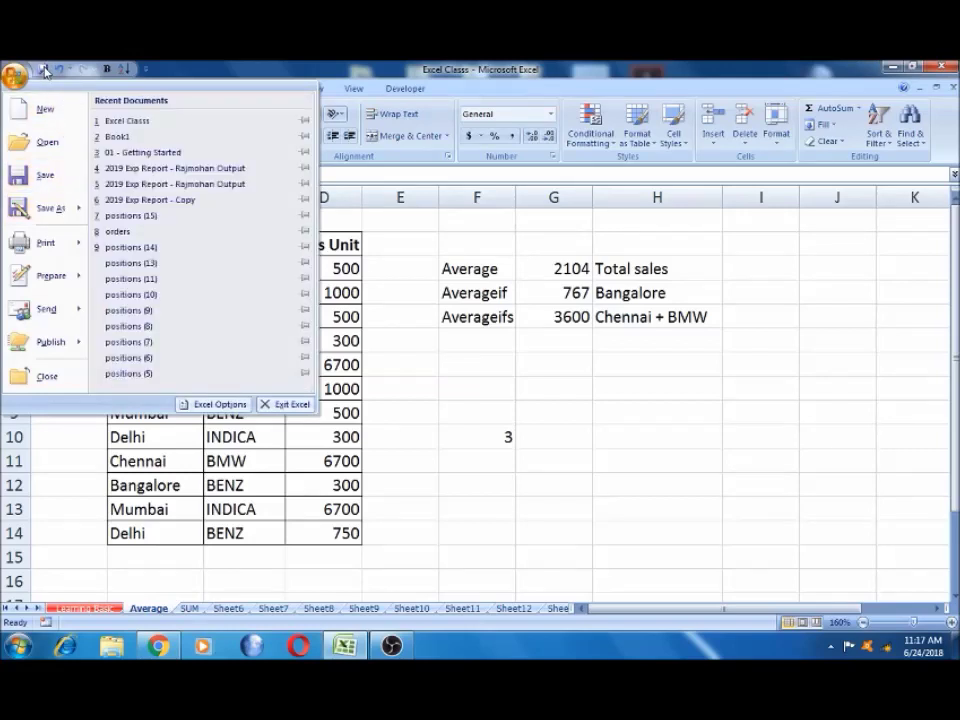
click(400, 290)
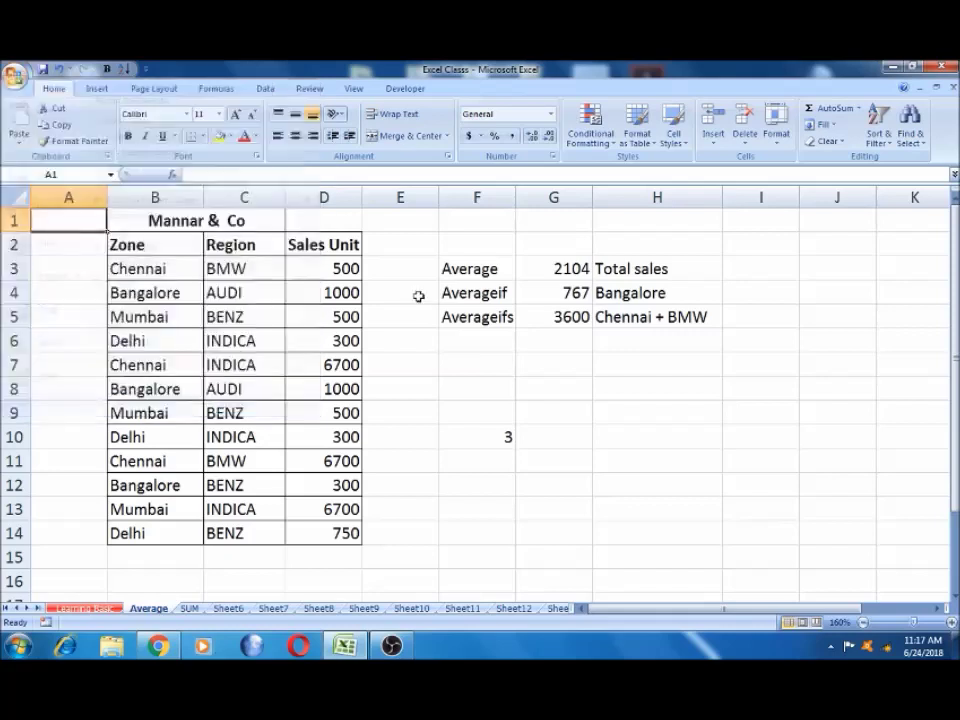
click(405, 268)
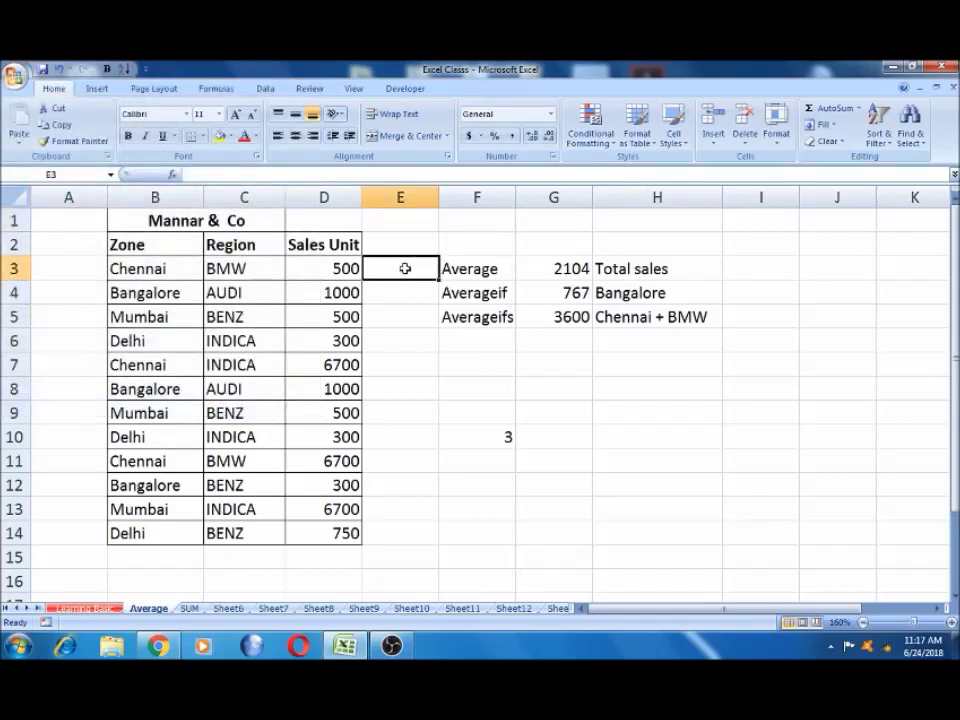
click(403, 244)
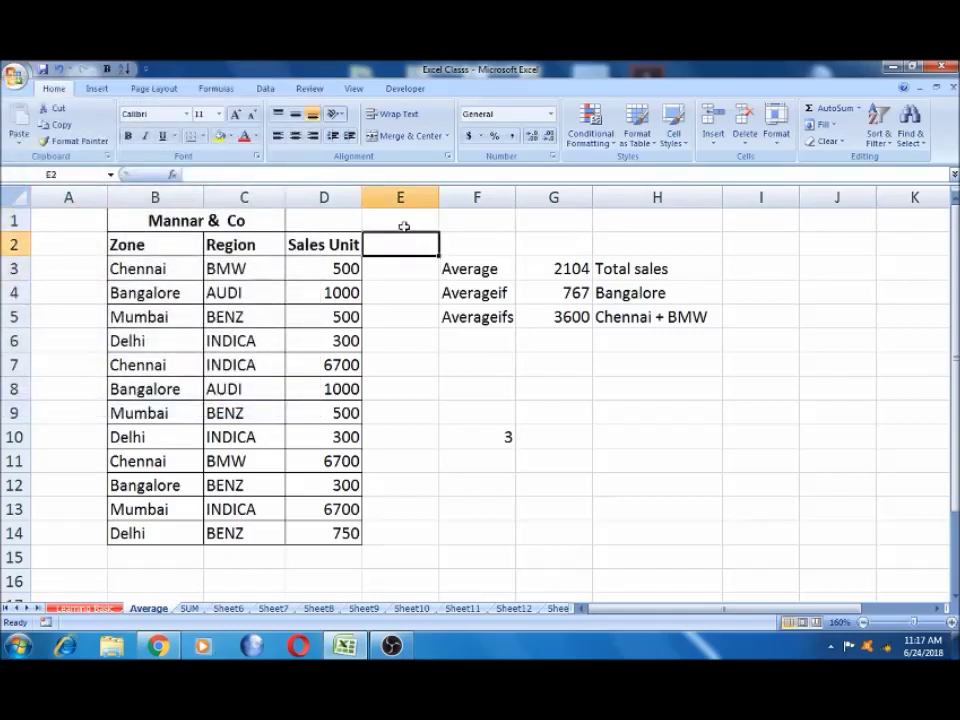
click(403, 220)
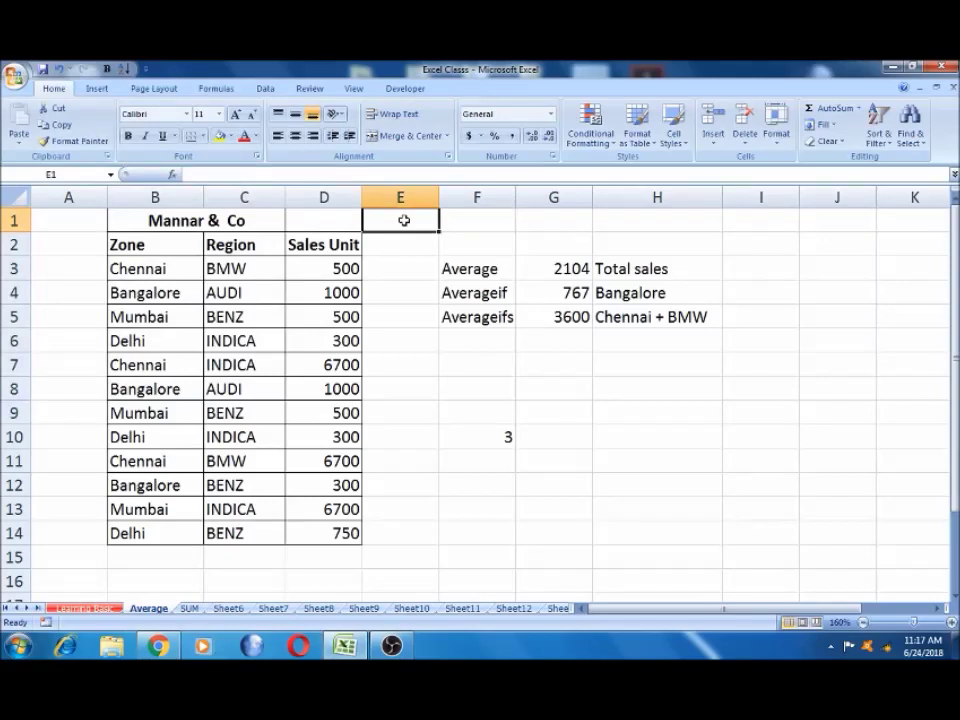
key(Left)
key(Left)
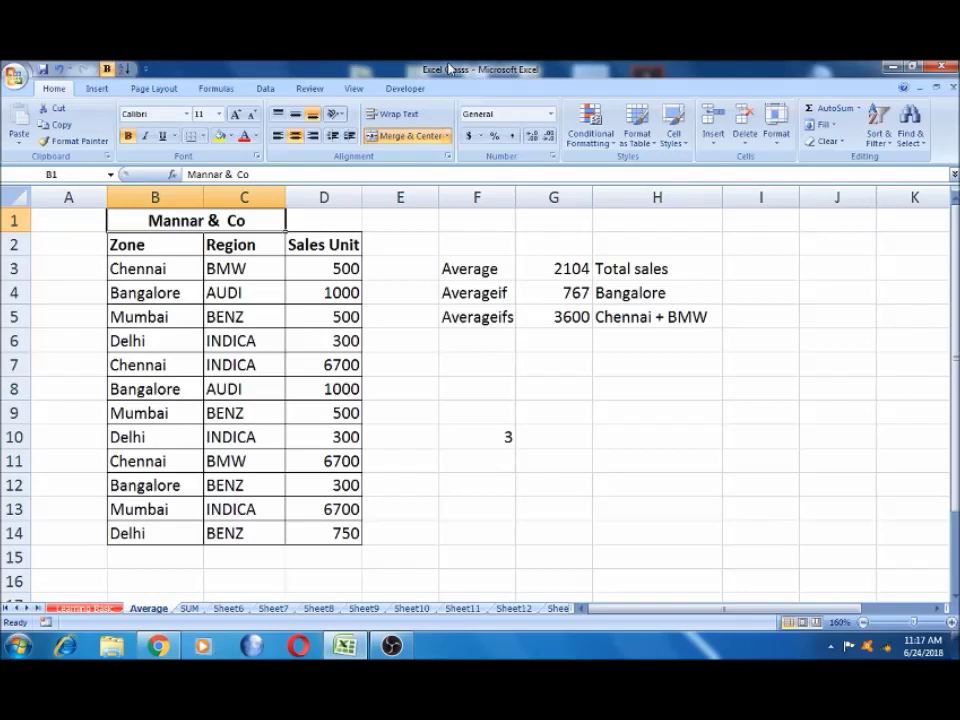
click(579, 236)
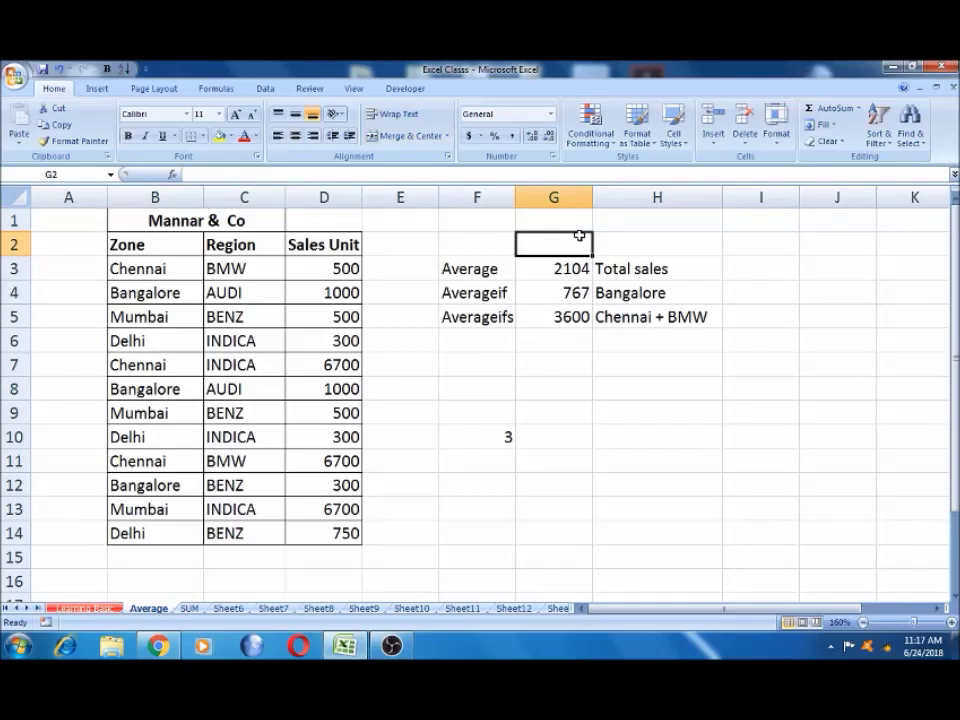
- Choose Save As from the Office menu to bring up the Save As dialog
click(14, 75)
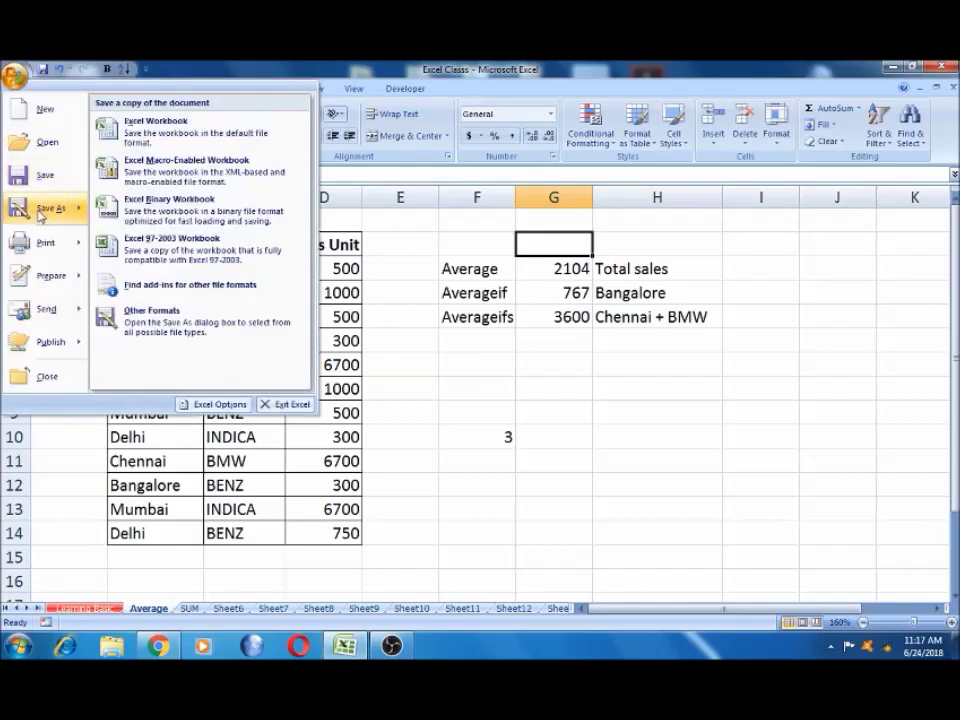
mouse_move(50, 208)
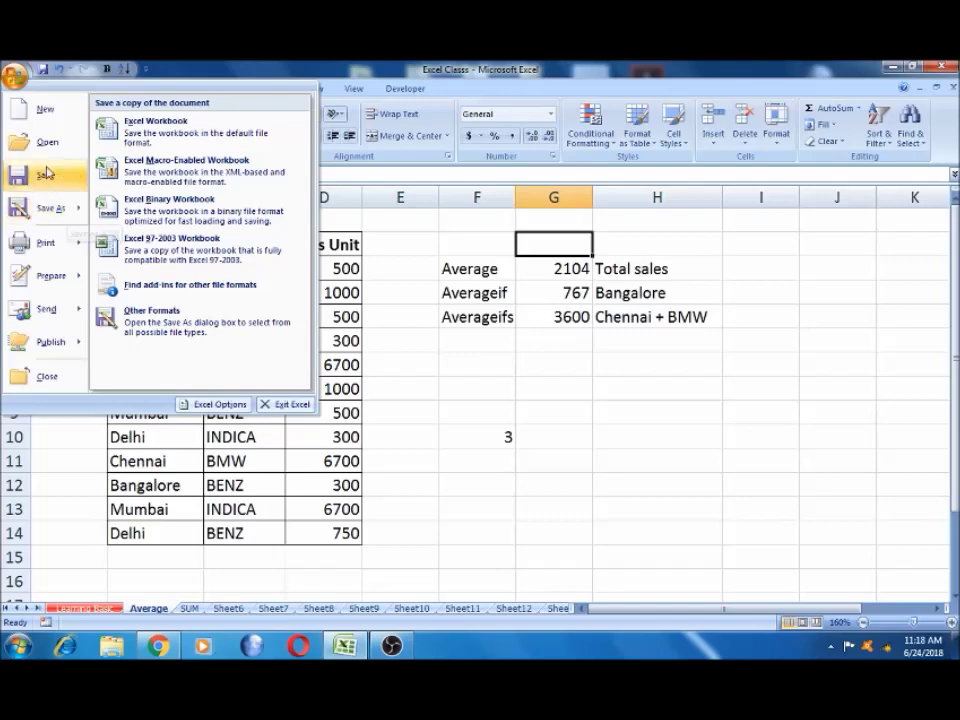
click(409, 212)
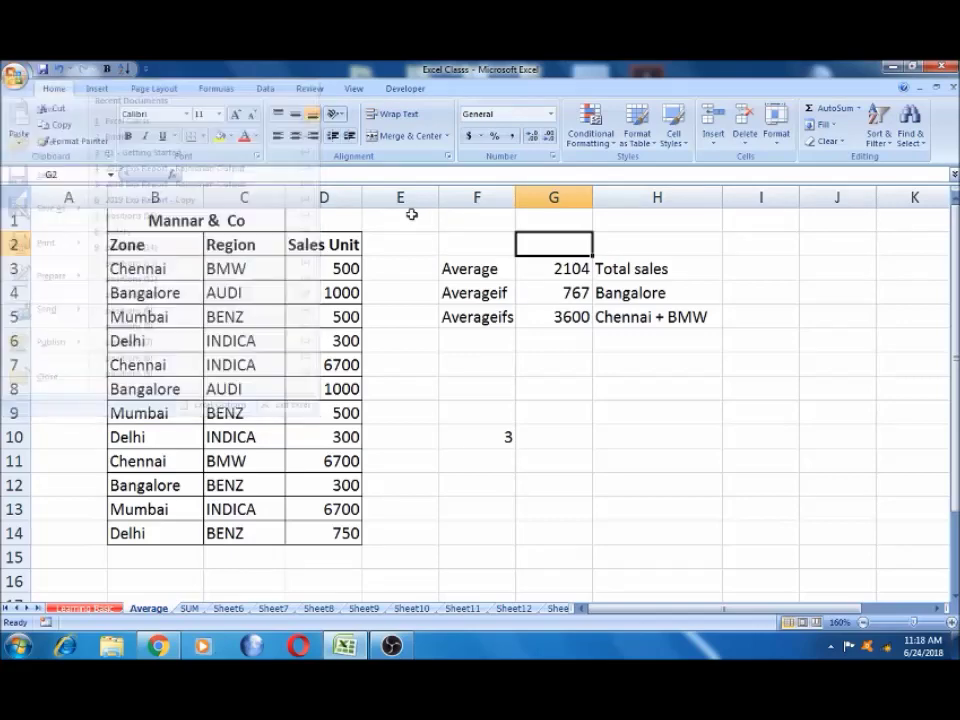
click(409, 212)
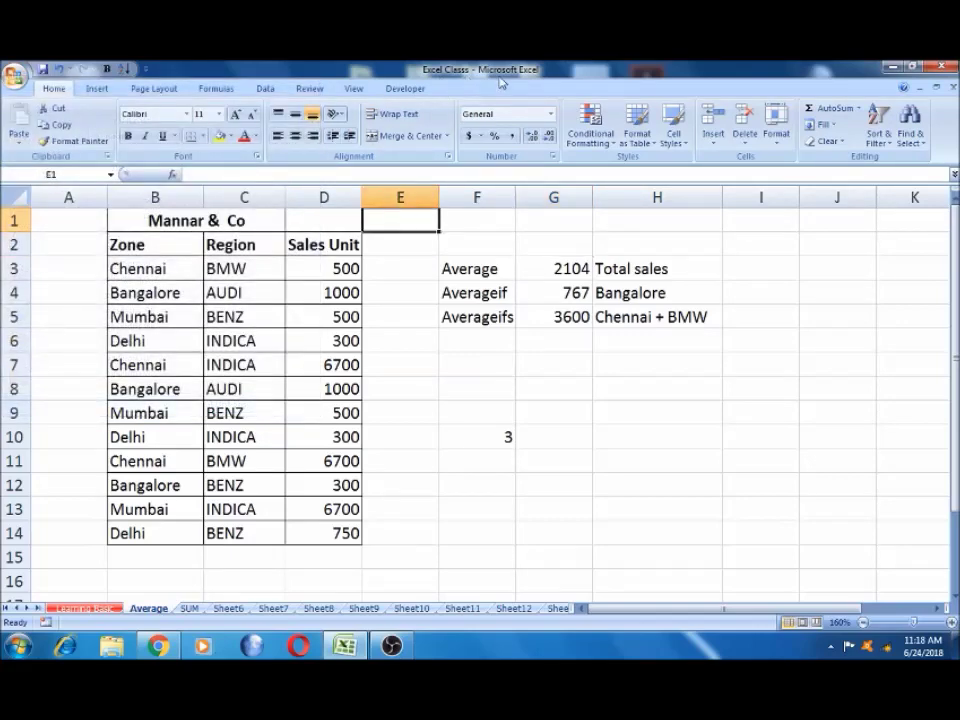
click(14, 76)
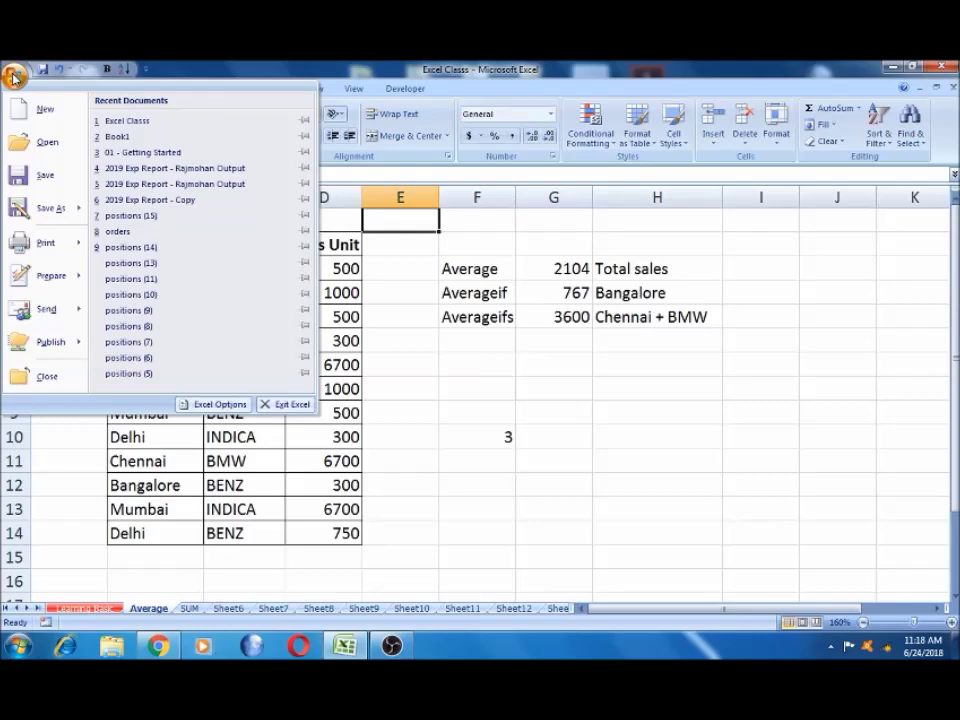
click(45, 207)
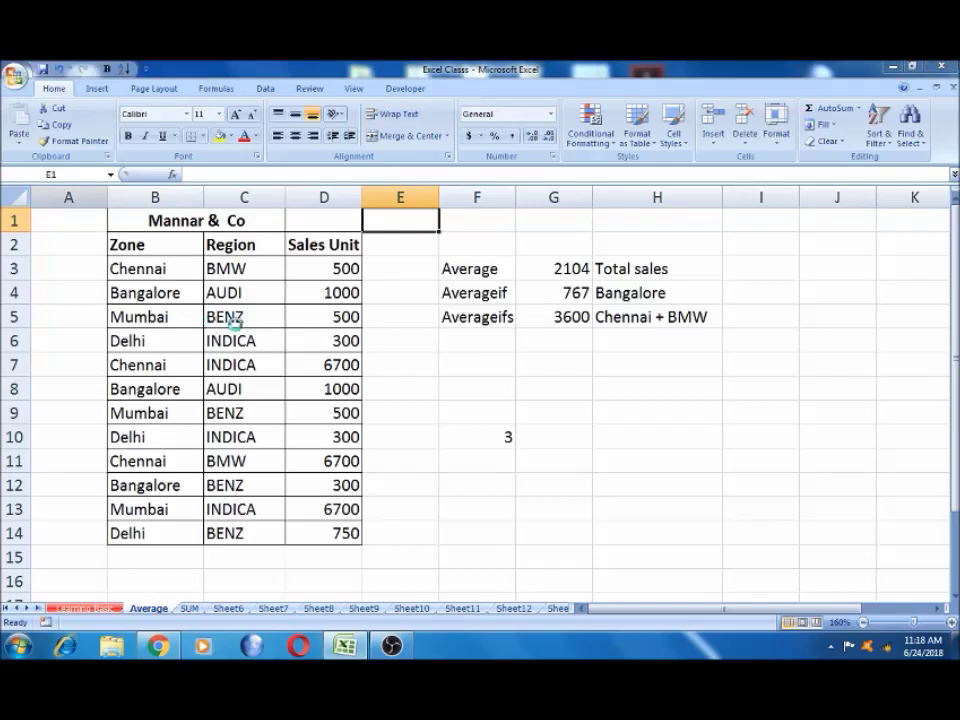
key(F12)
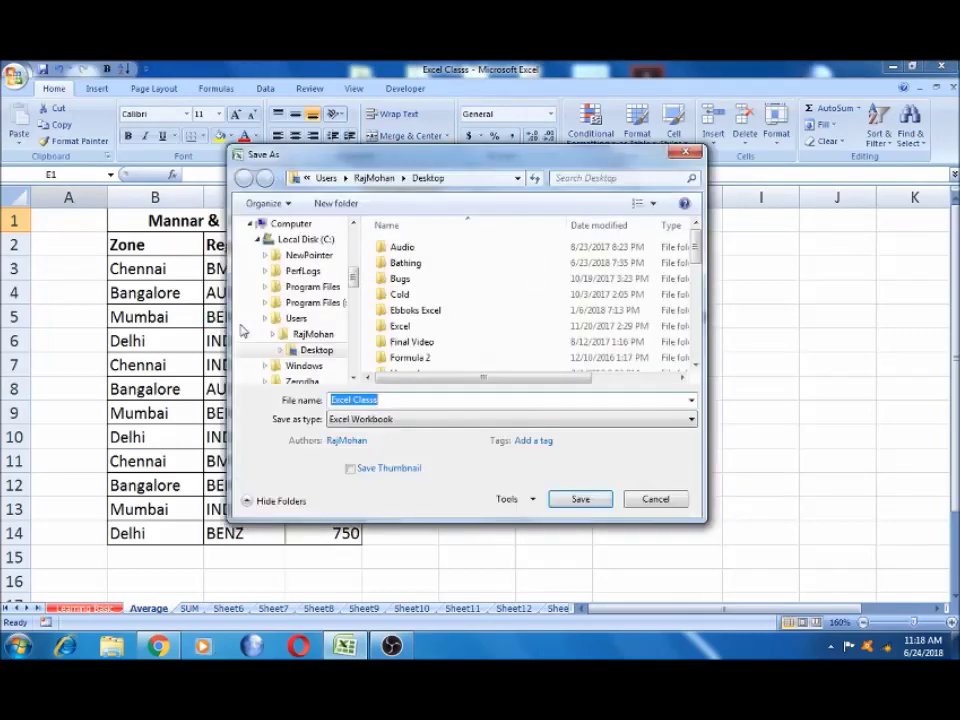
- Scroll the folder pane back to Desktop and open its Audio folder
scroll(300, 300, down, 5)
scroll(300, 300, down, 5)
scroll(300, 300, down, 5)
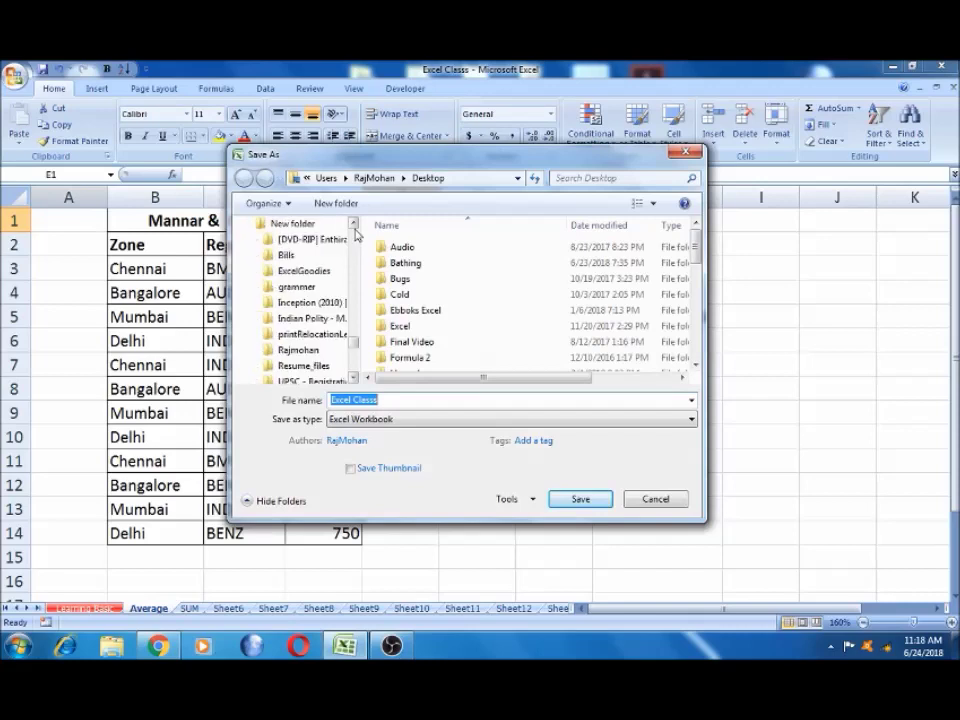
scroll(300, 300, down, 3)
scroll(356, 233, down, 5)
scroll(356, 260, down, 5)
scroll(354, 294, down, 3)
drag(354, 294, 350, 258)
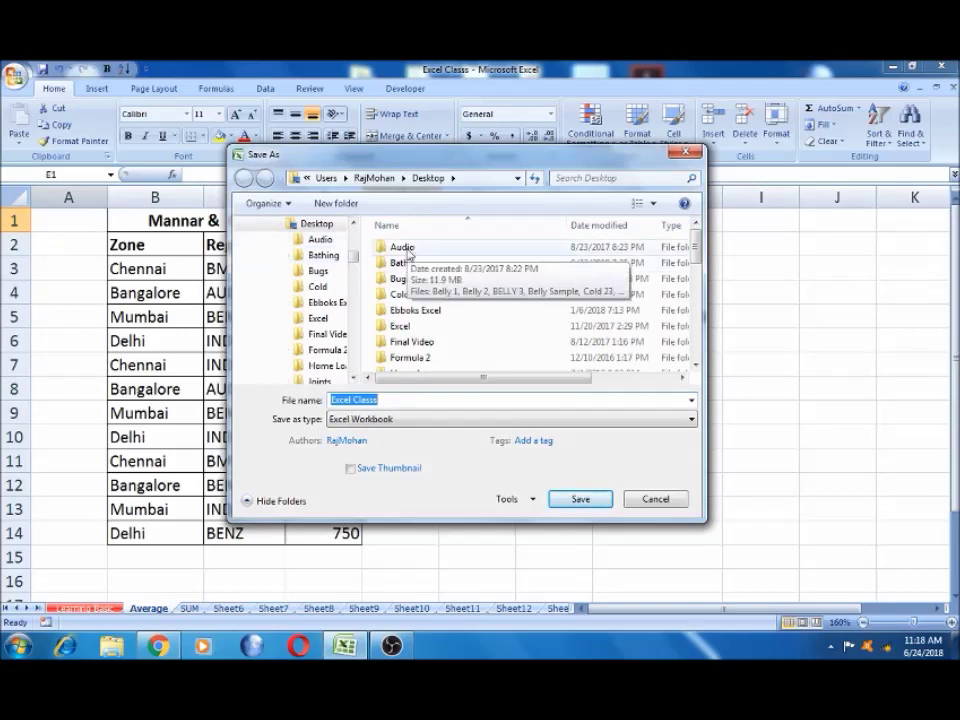
click(408, 249)
double_click(408, 250)
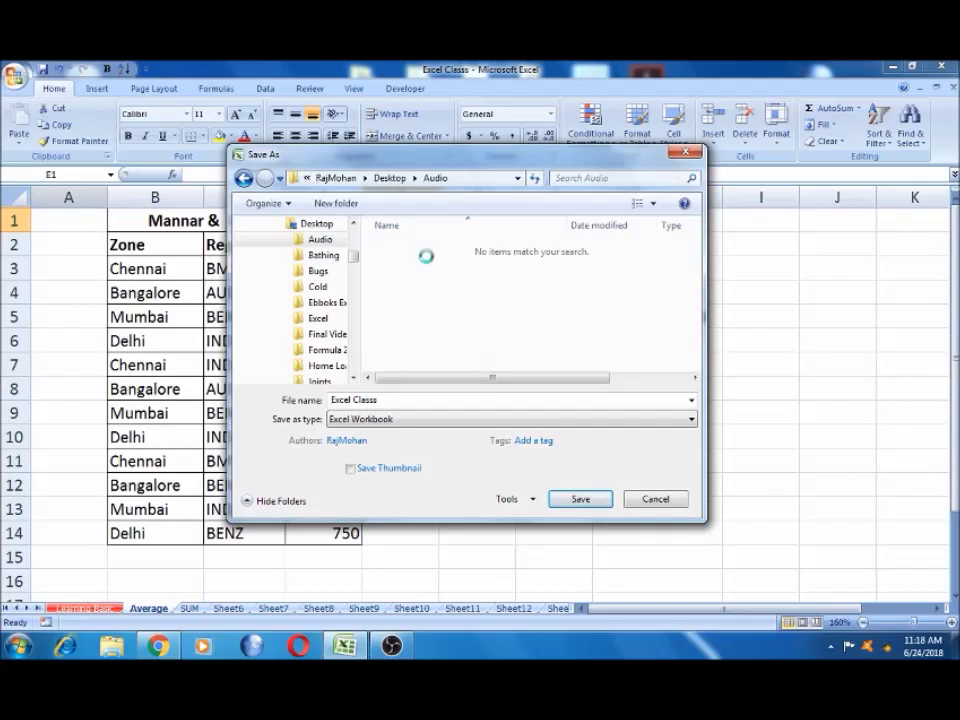
- Add a new folder named 'New Files' inside Audio and open it
right_click(404, 239)
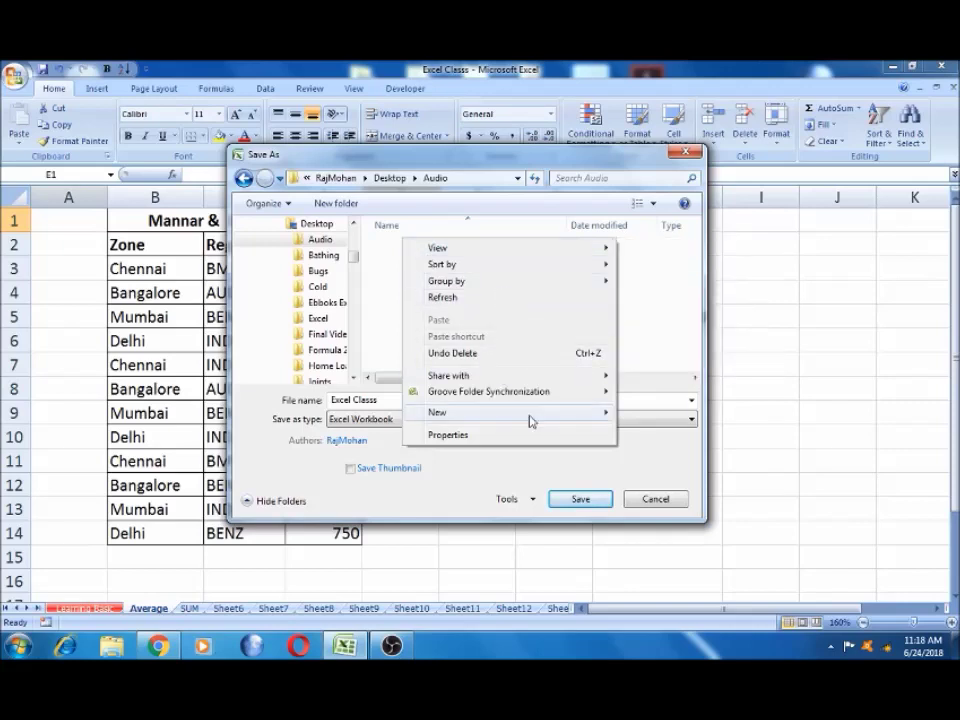
mouse_move(437, 412)
click(646, 413)
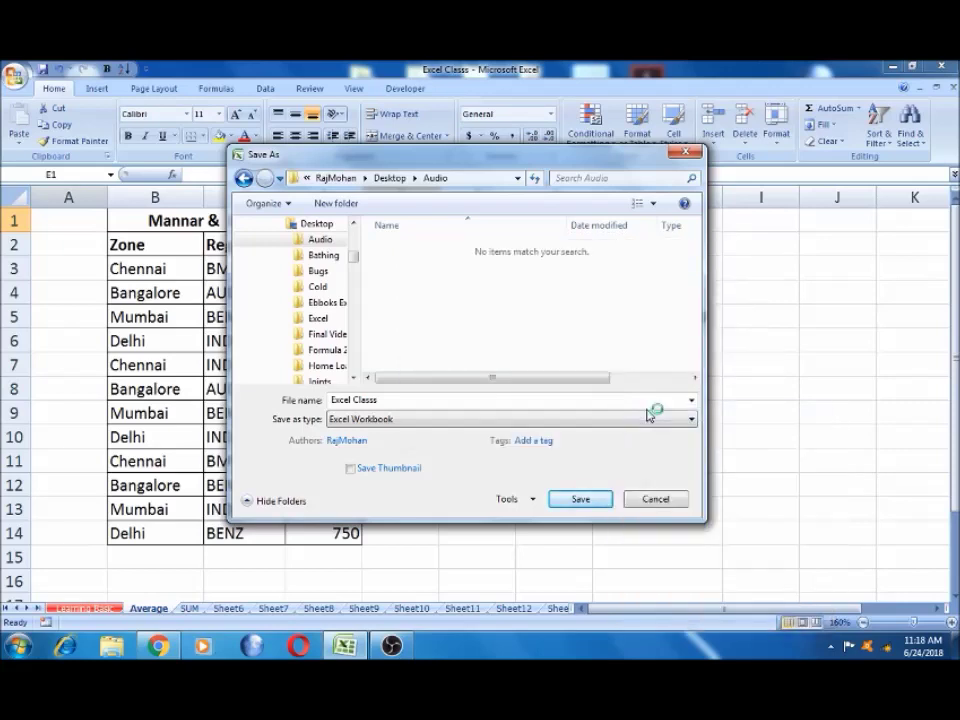
key(BackSpace)
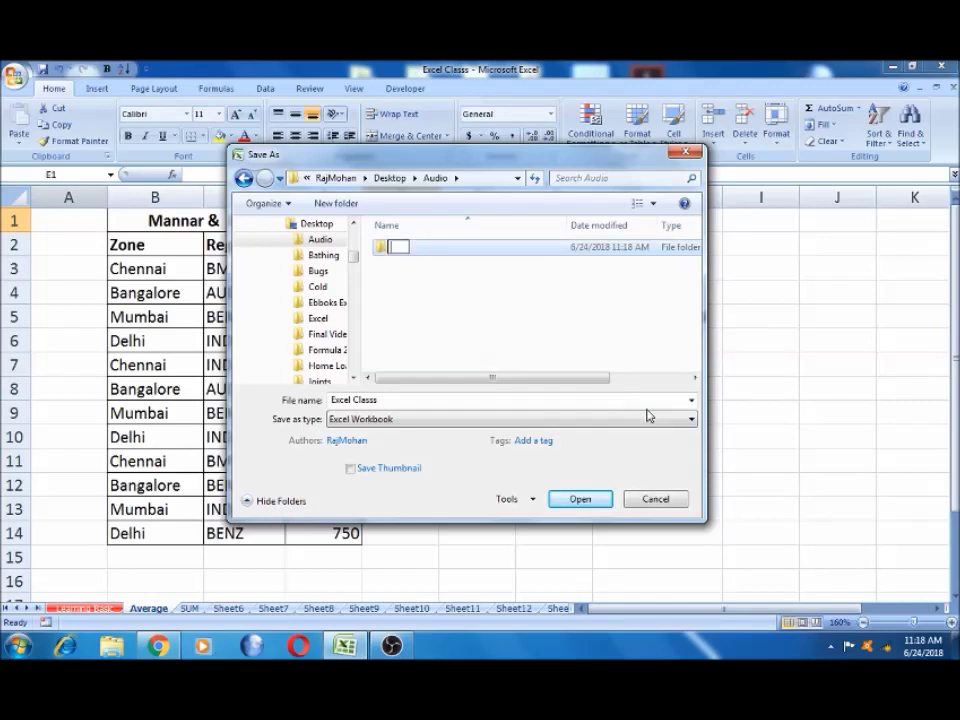
text(New Files)
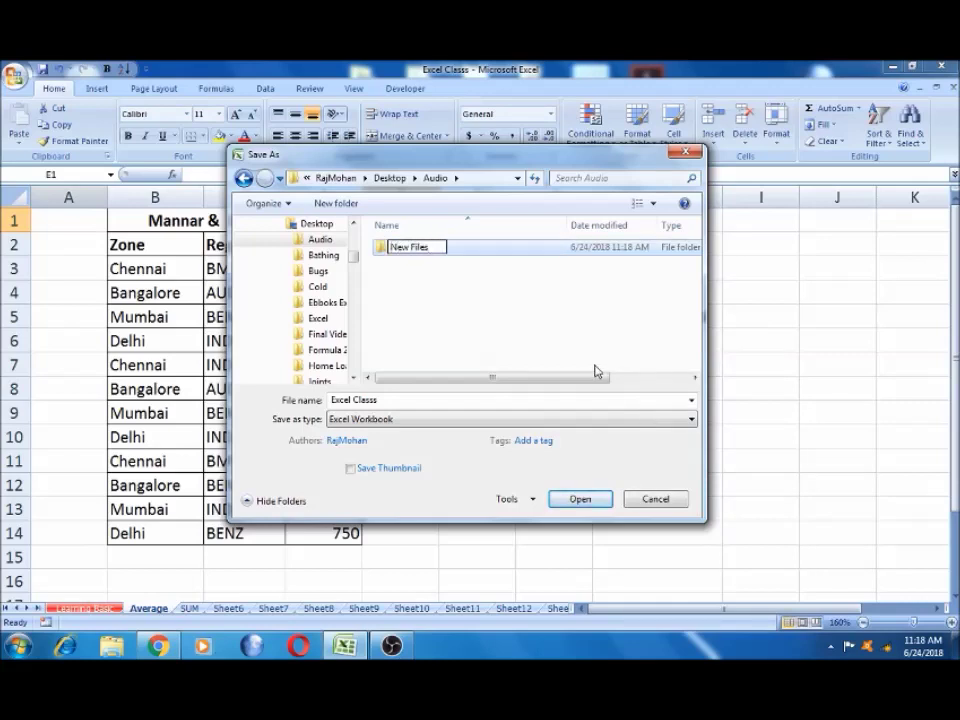
click(527, 318)
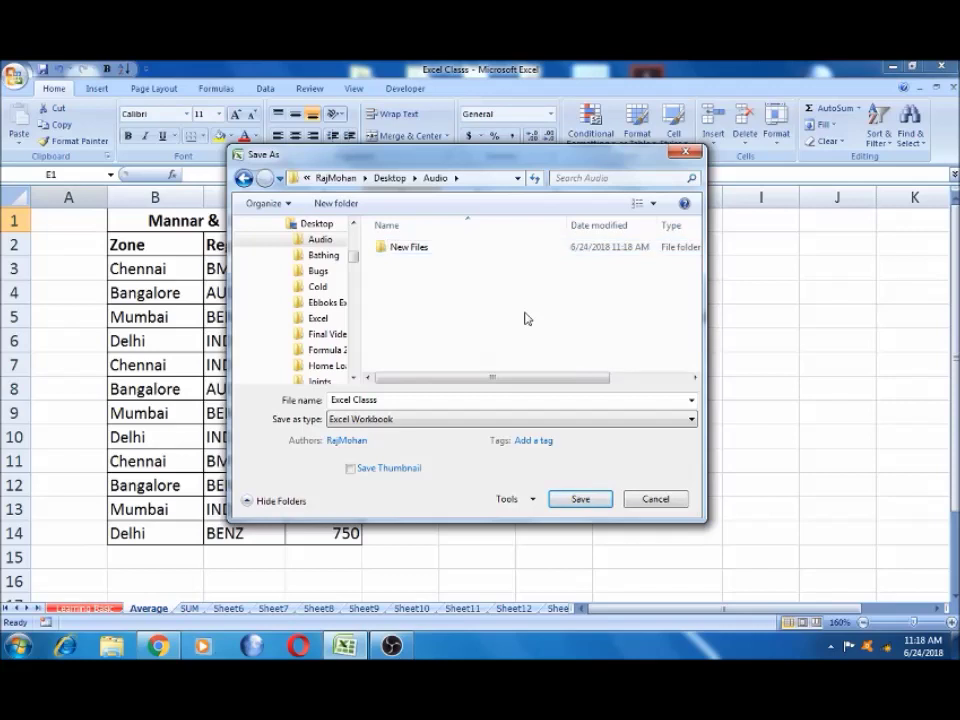
double_click(440, 259)
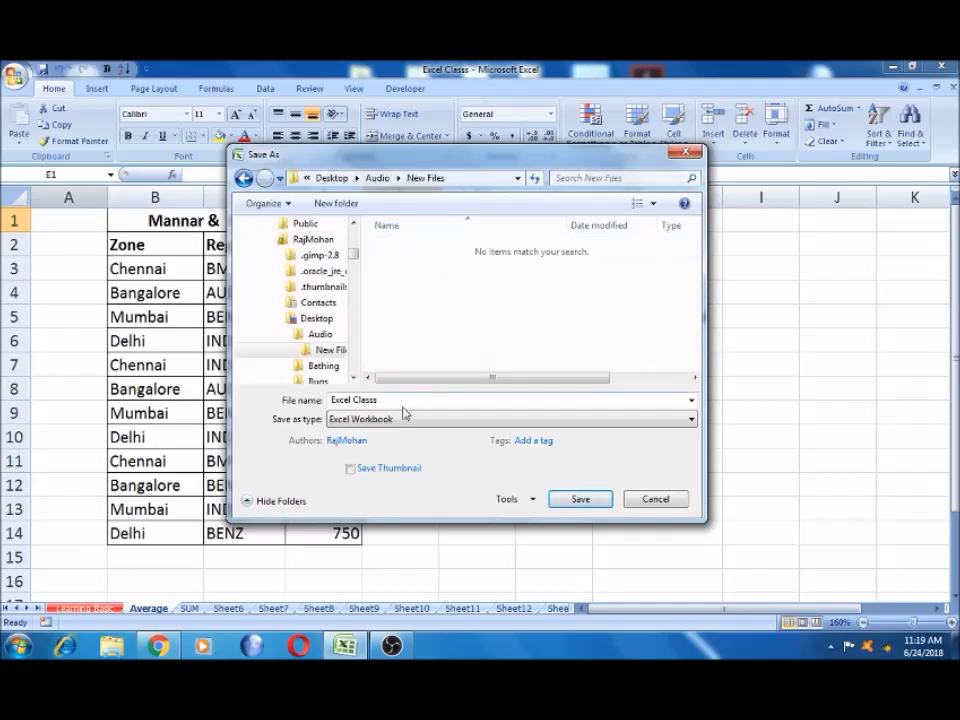
- Replace the file name 'Excel Classs' with 'New file'
key(ctrl+a)
key(BackSpace)
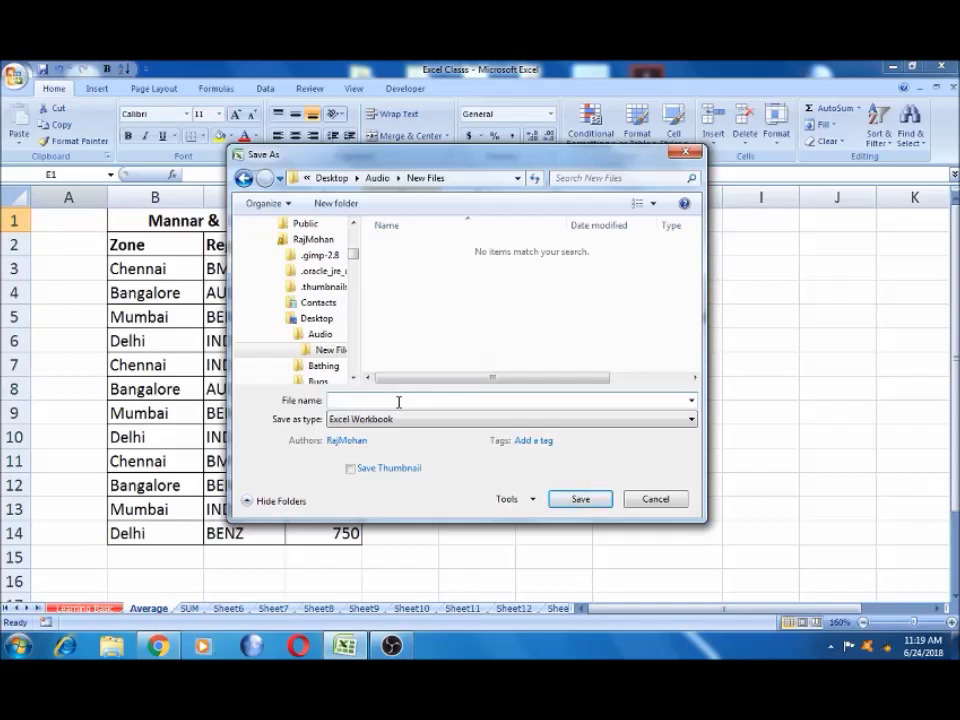
text(B)
key(BackSpace)
text(New file)
click(412, 420)
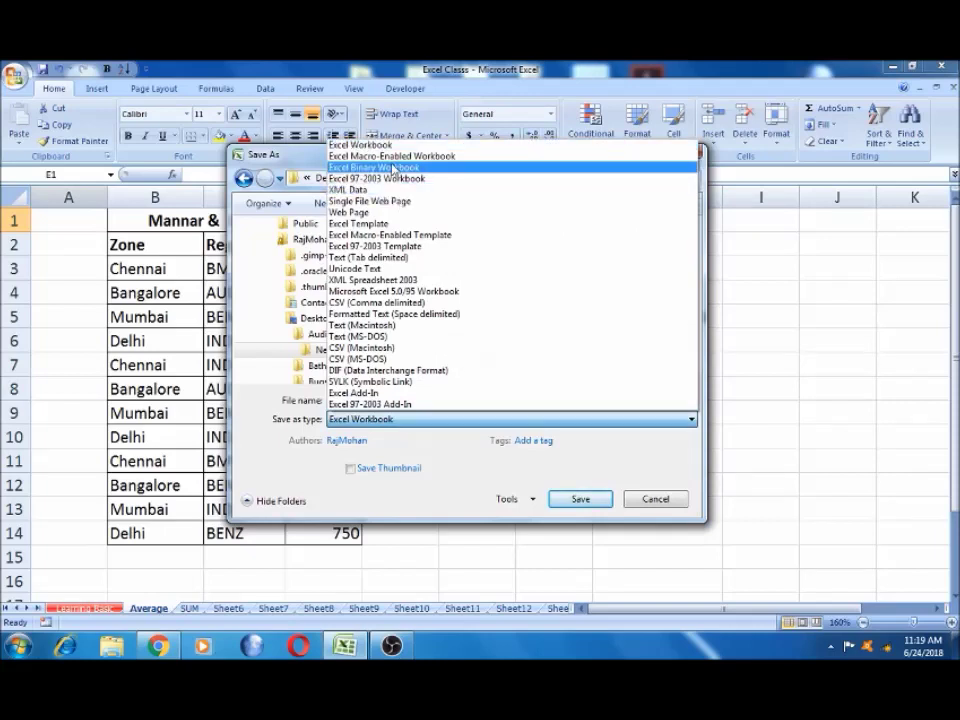
key(Down)
key(Up)
key(Up)
key(Up)
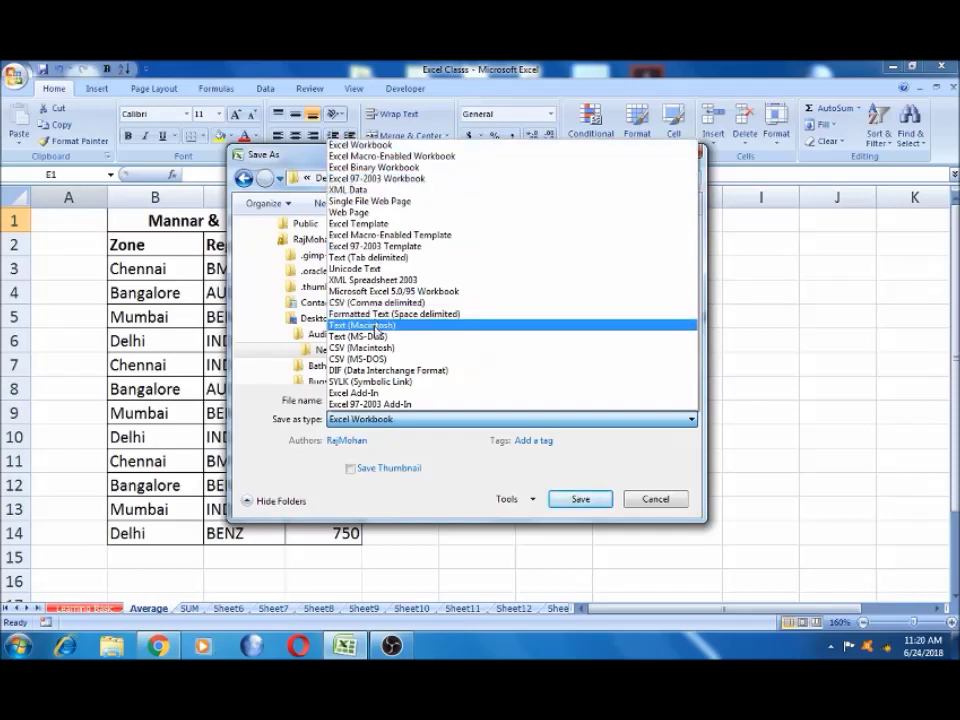
click(381, 147)
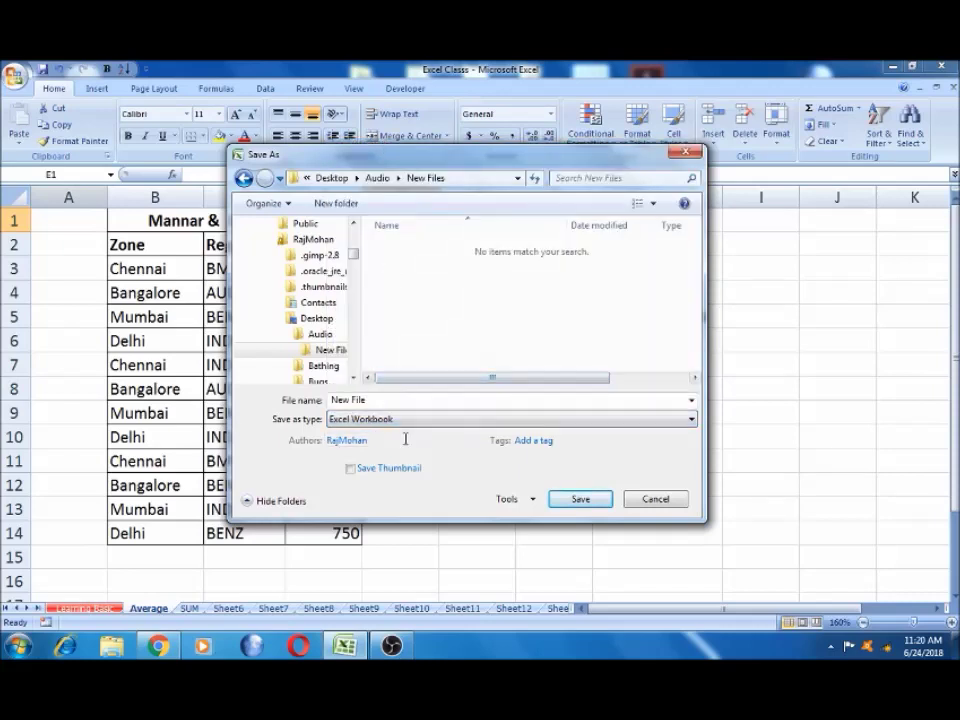
- Confirm saving 'New File' as an Excel Workbook into the New Files folder
click(570, 508)
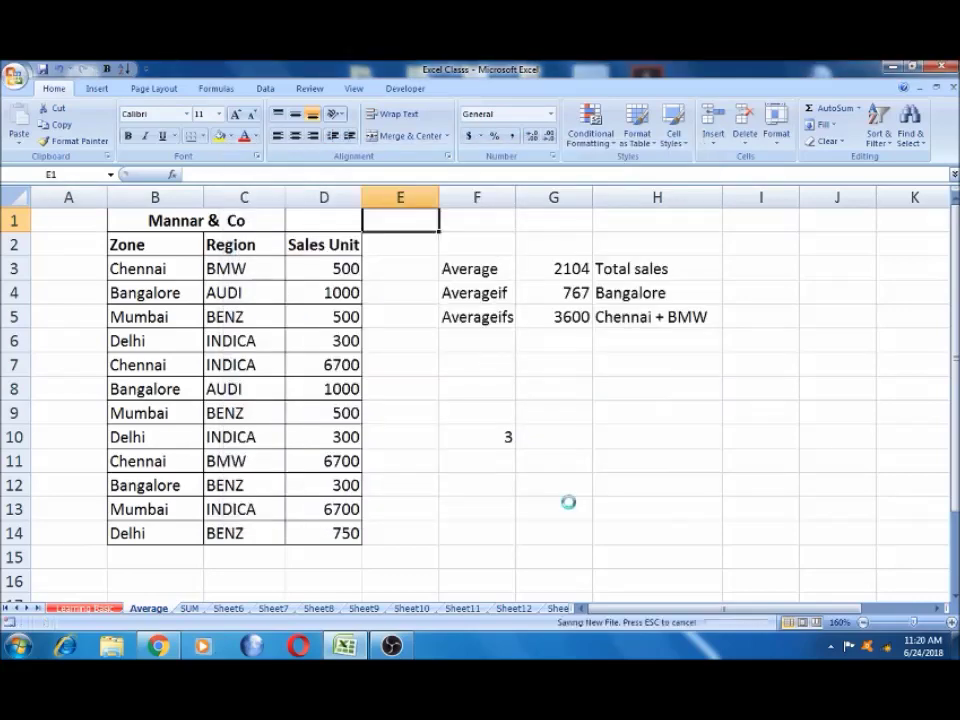